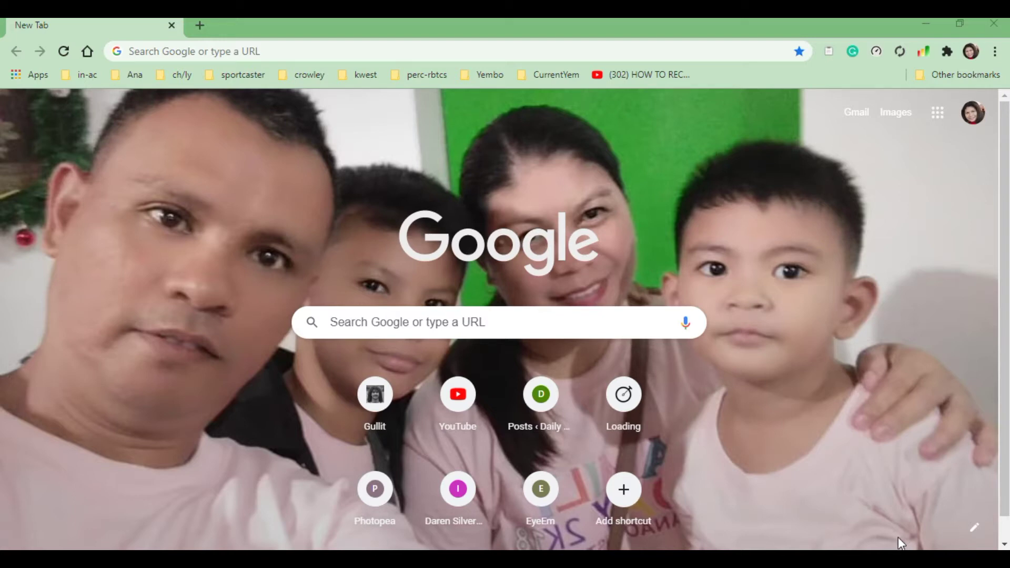
Launch Google Meet from the Google apps grid on the new tab page
click(939, 124)
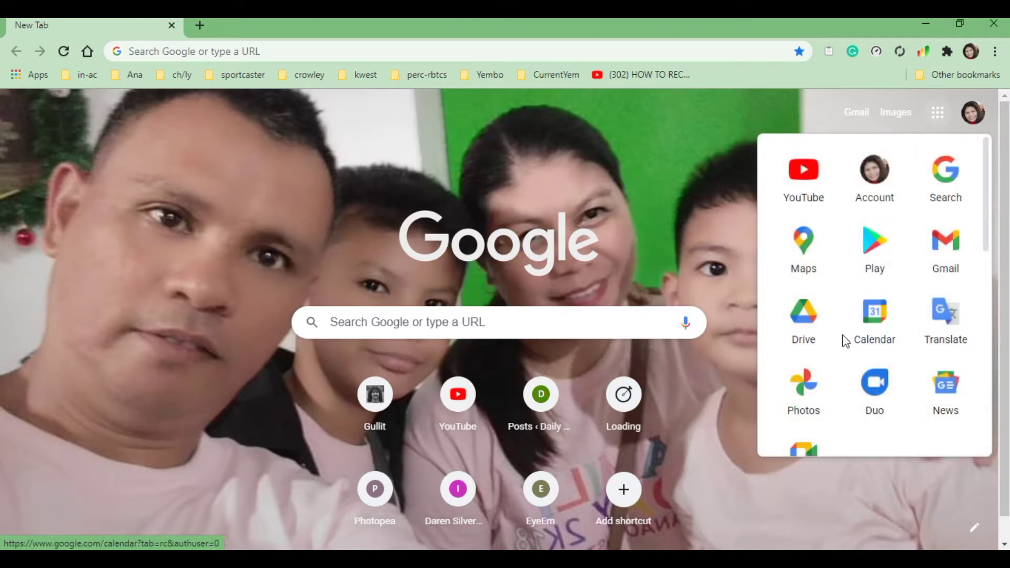
scroll(829, 417, down, 2)
click(796, 323)
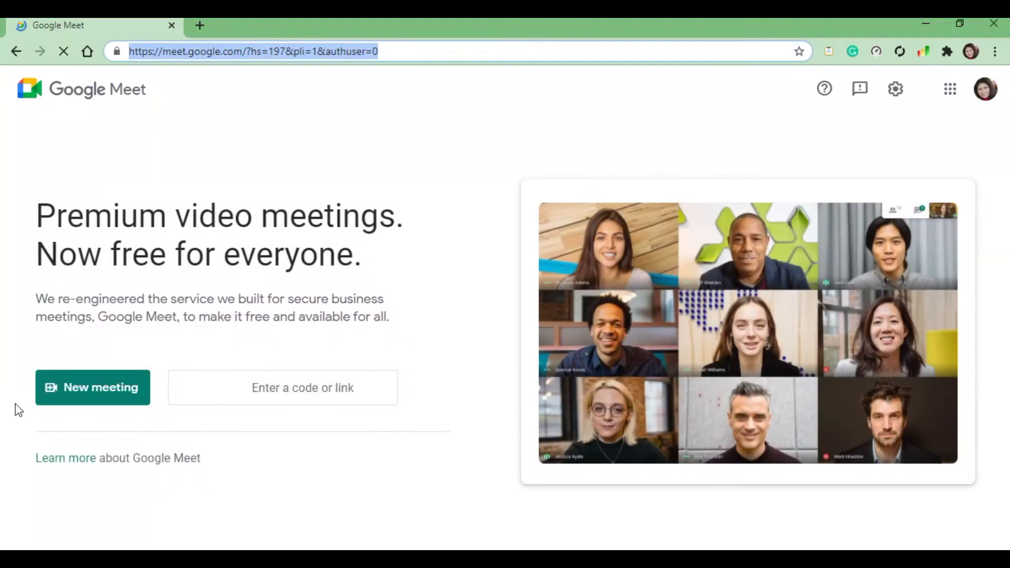
Start an instant meeting with the camera off and dismiss the invitation details
click(130, 391)
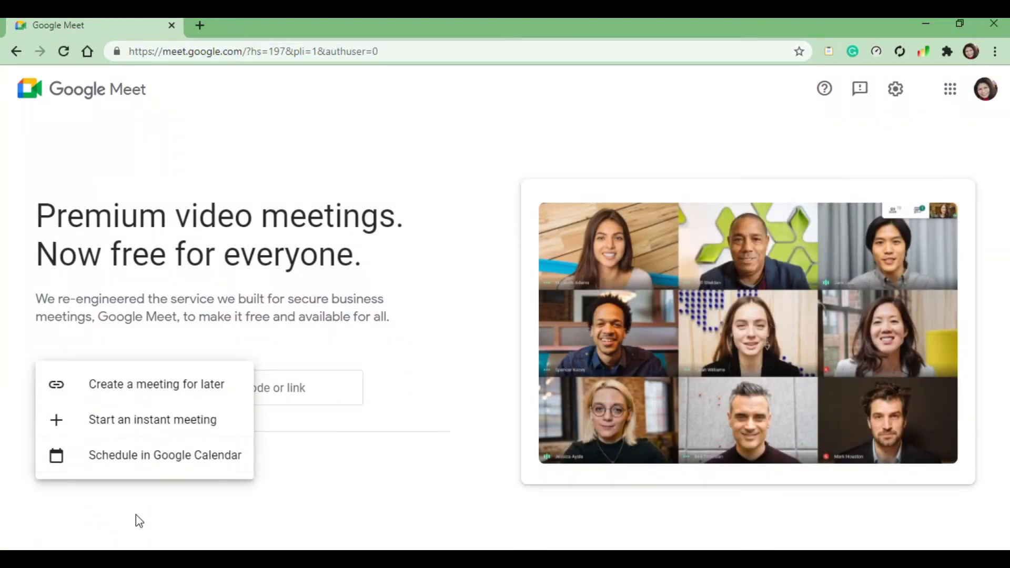
click(136, 423)
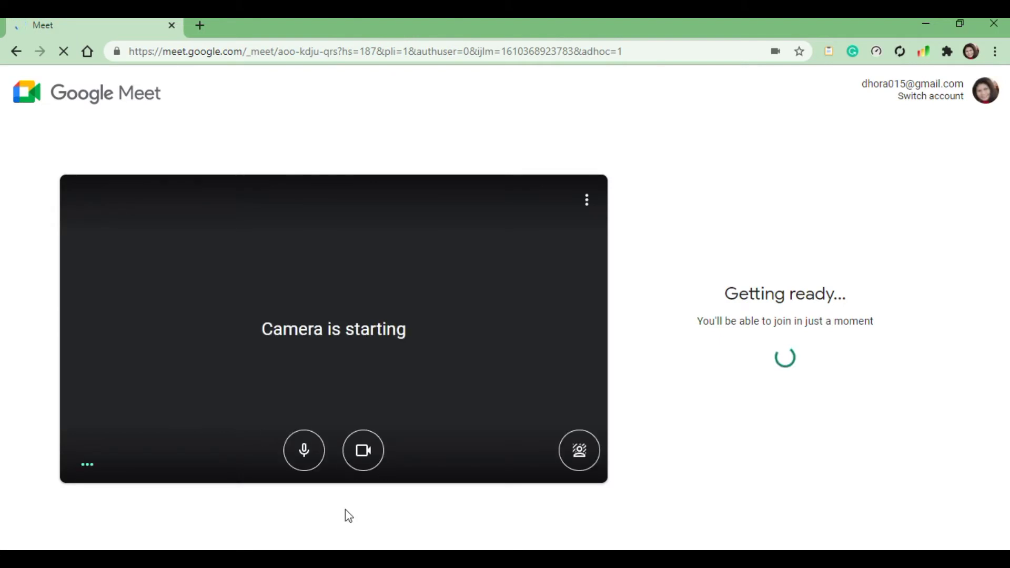
click(363, 450)
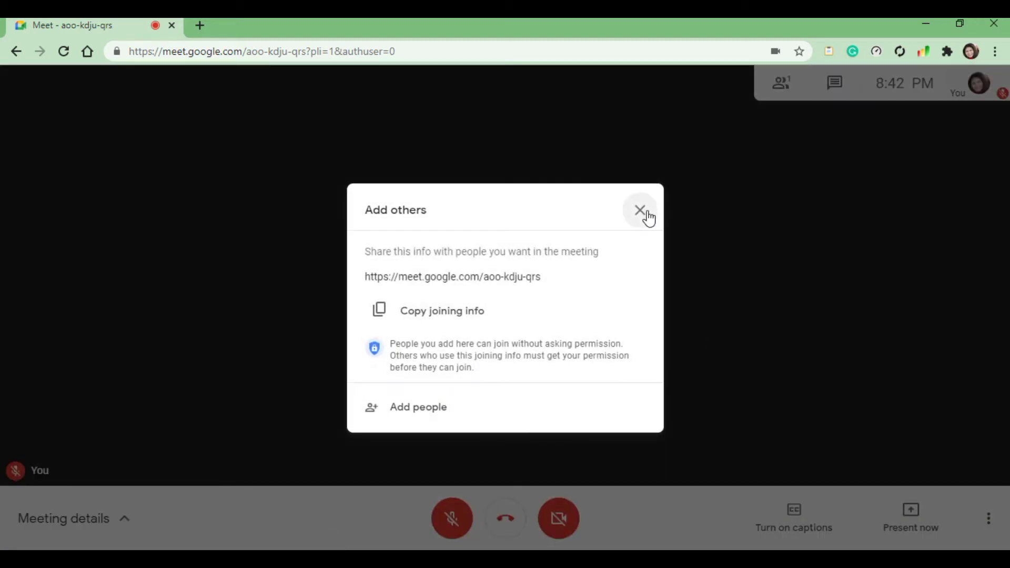
click(641, 211)
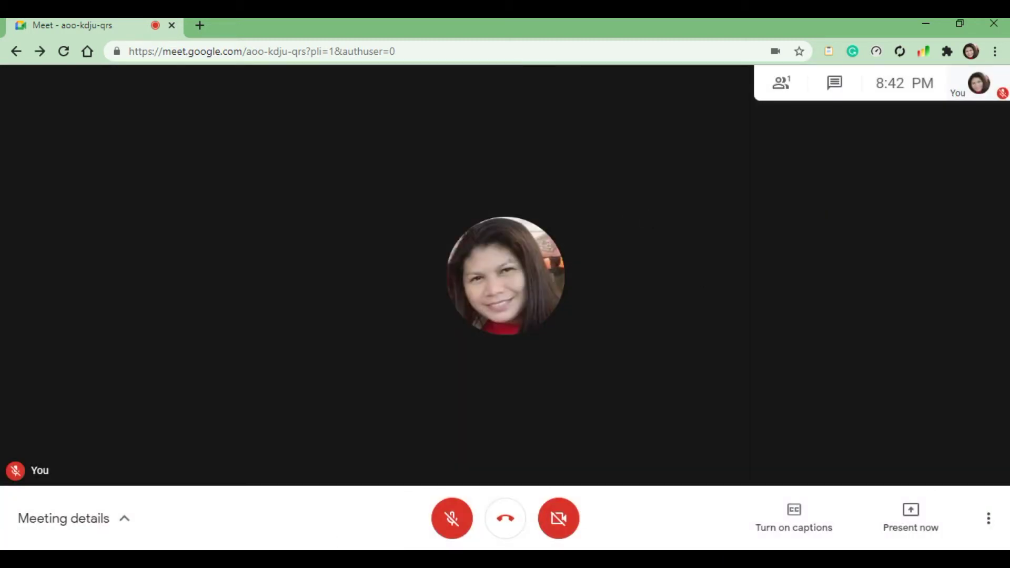
Bring up Change layout from More options, with Tiled chosen, and lower the tile slider
click(990, 524)
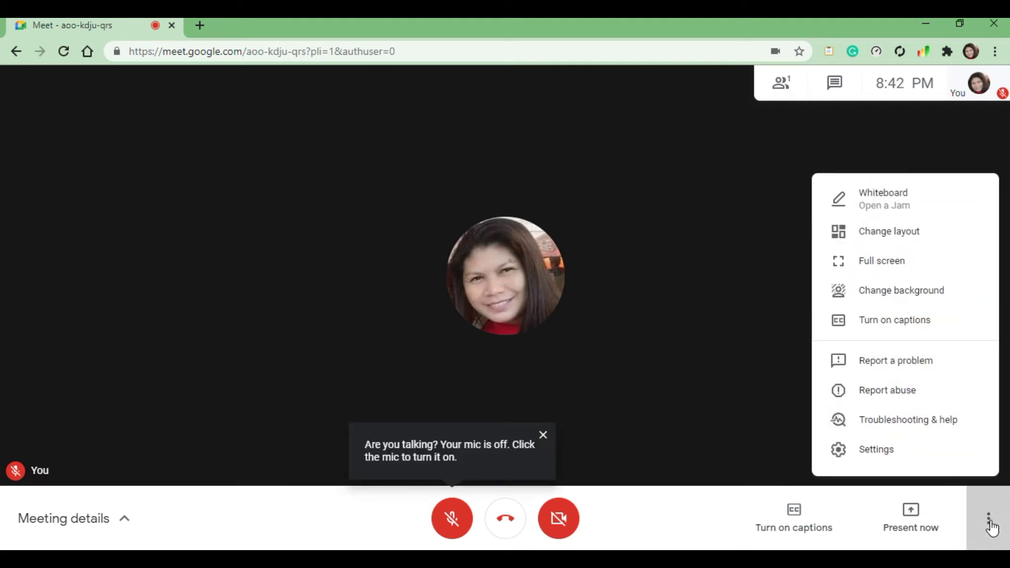
click(911, 234)
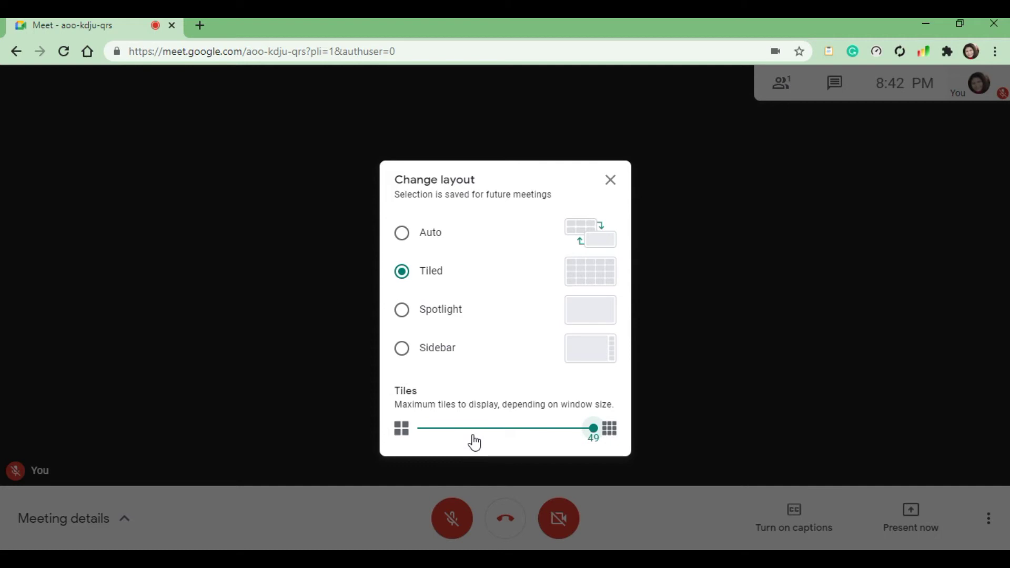
click(463, 436)
Move the Tiles slider back up to its maximum of 49 and close the layout dialog
drag(501, 435, 535, 435)
click(451, 435)
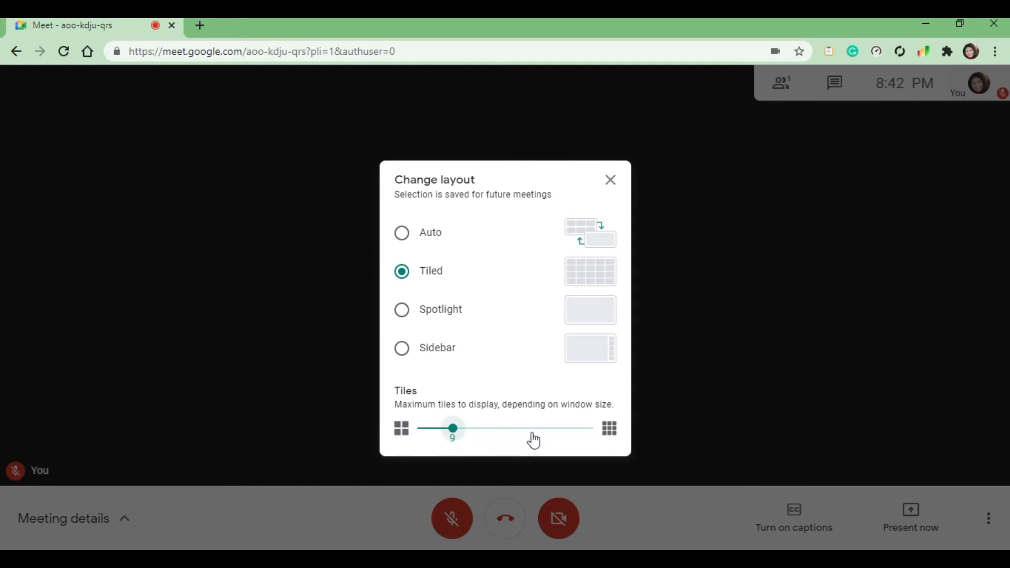
click(523, 436)
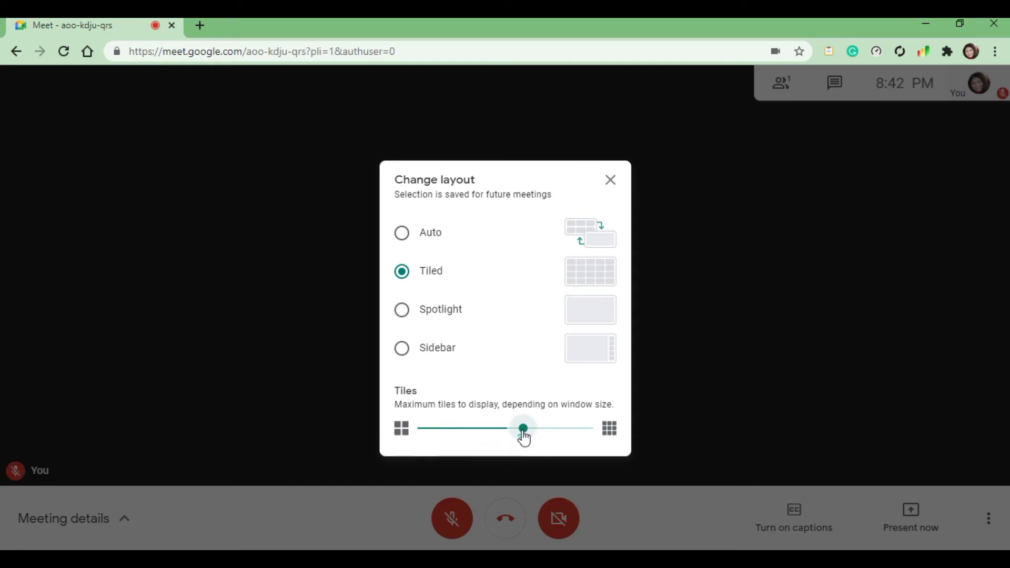
click(558, 436)
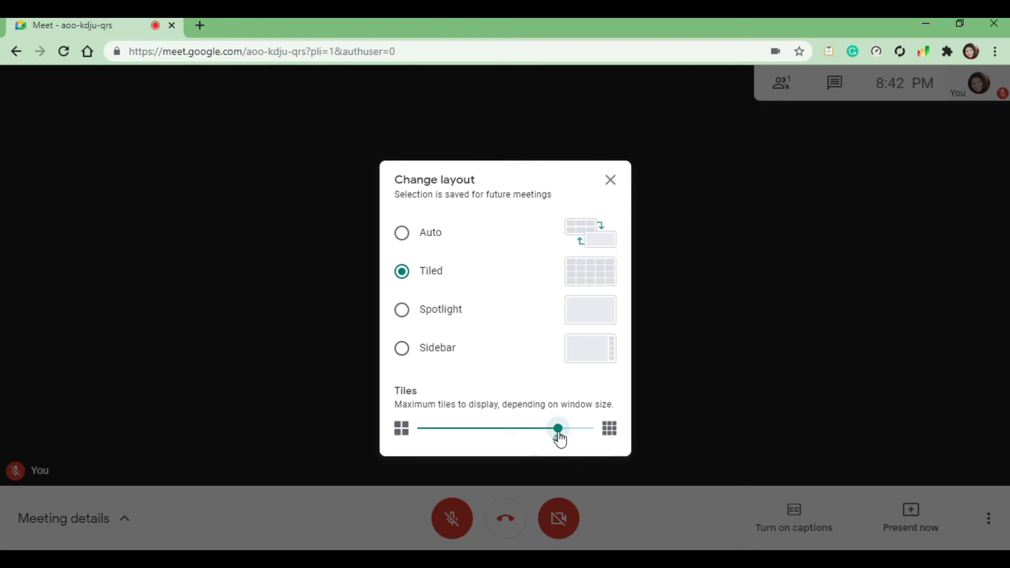
drag(559, 435, 592, 434)
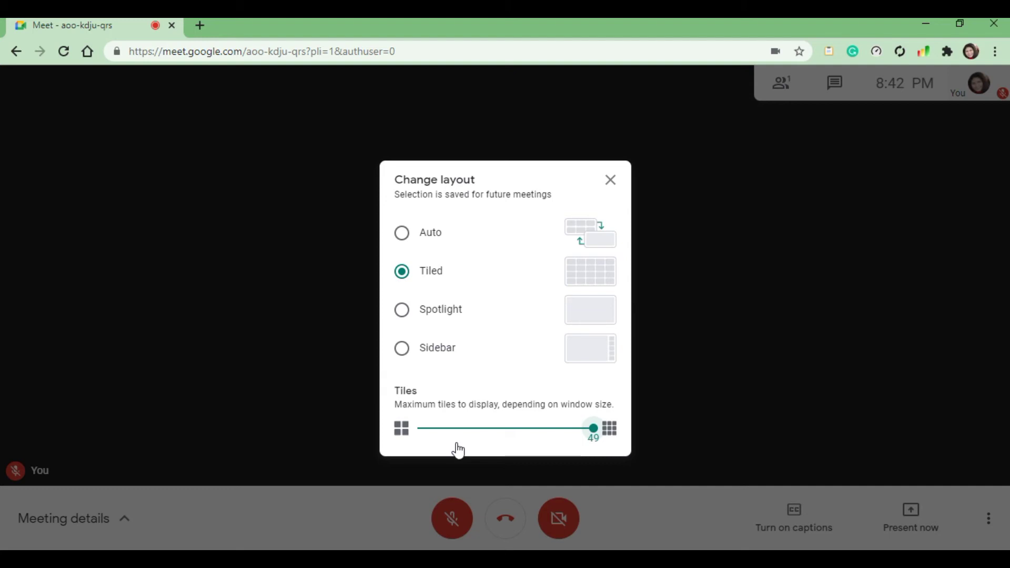
click(609, 187)
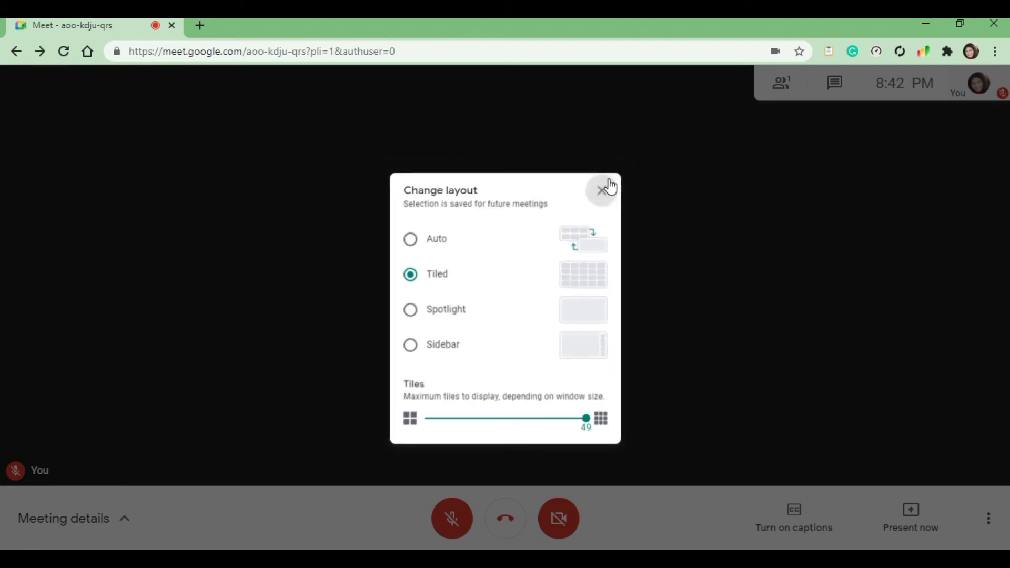